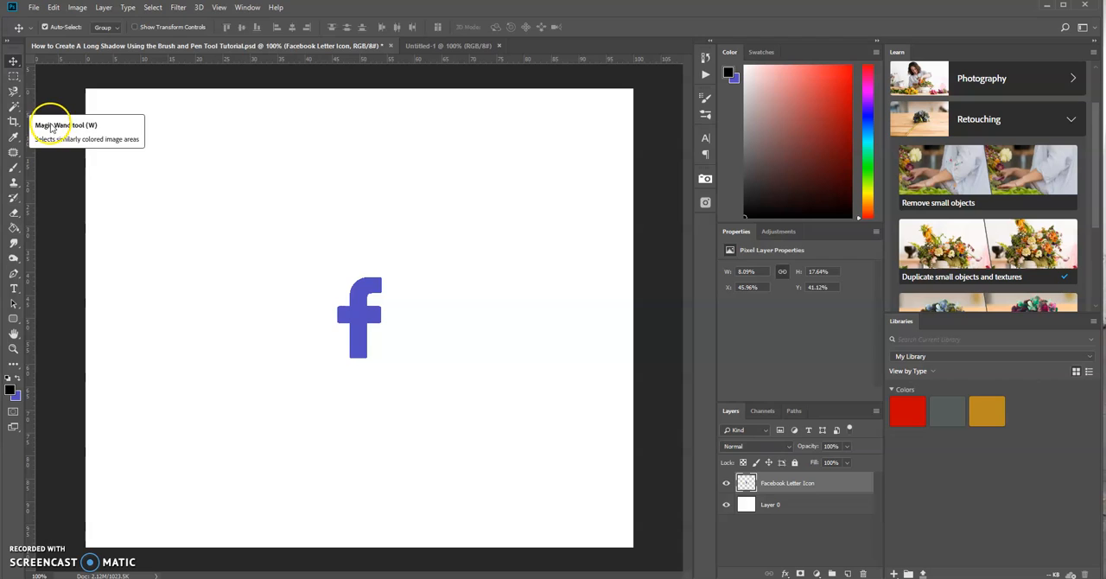
Step: Select the blue Facebook letter with the Magic Wand, fill it with the black foreground color, and clear the selection
click(358, 329)
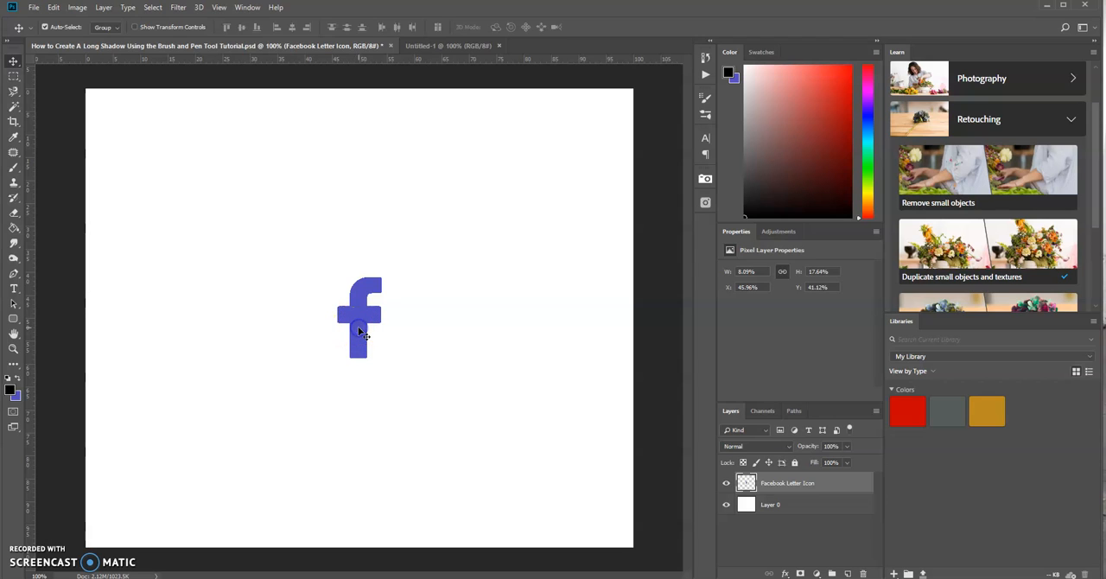
click(16, 106)
drag(17, 108, 64, 118)
click(363, 296)
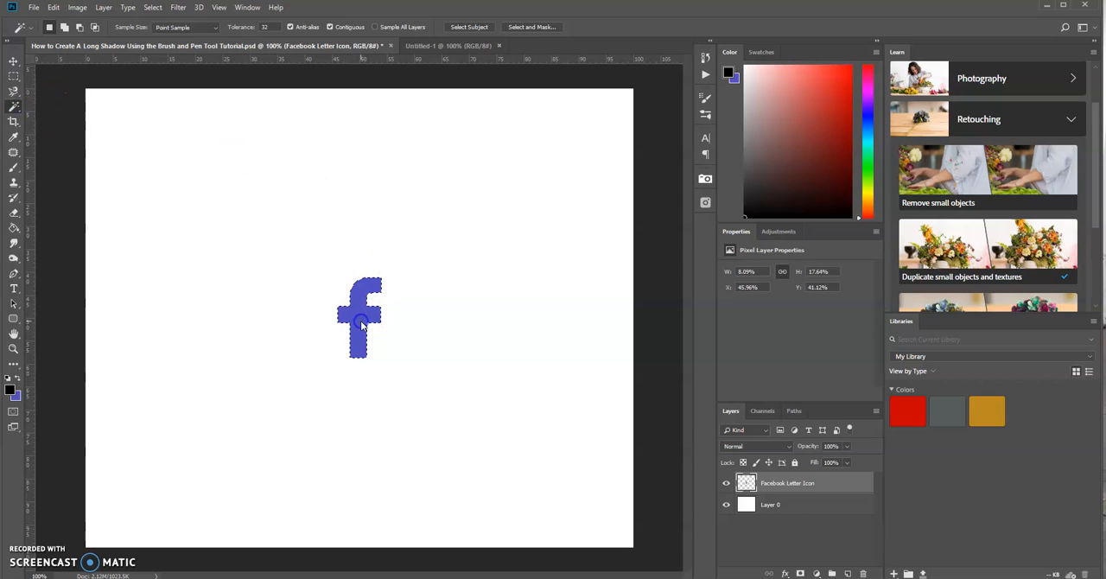
click(448, 309)
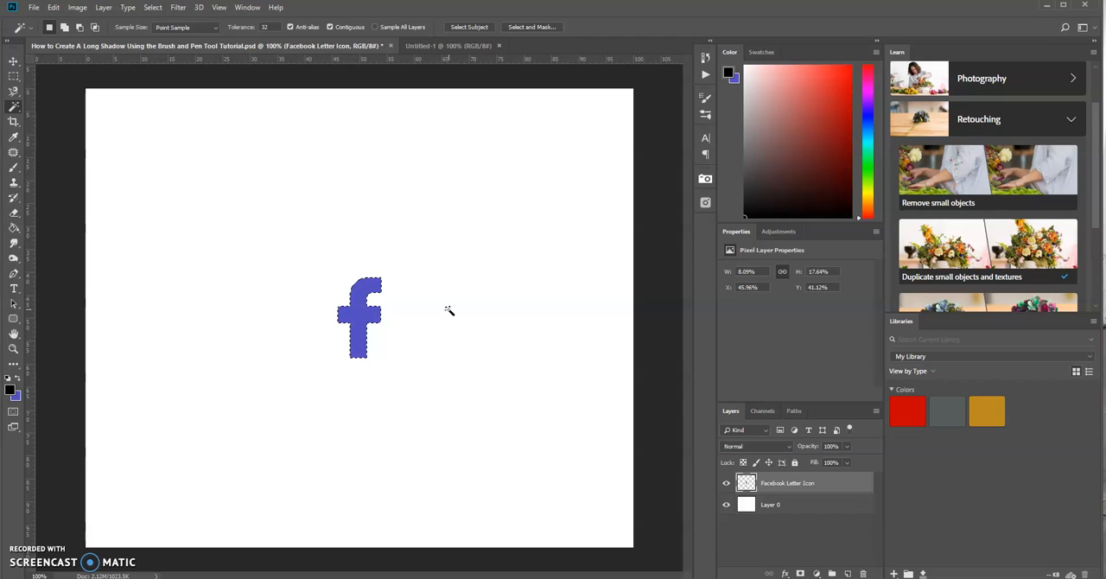
key(alt+BackSpace)
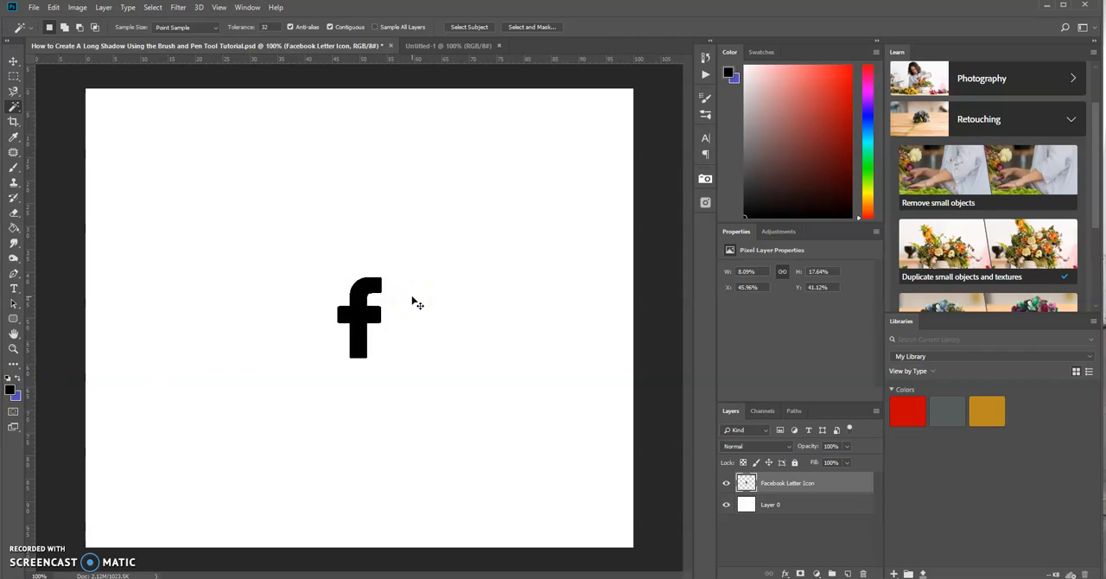
click(305, 233)
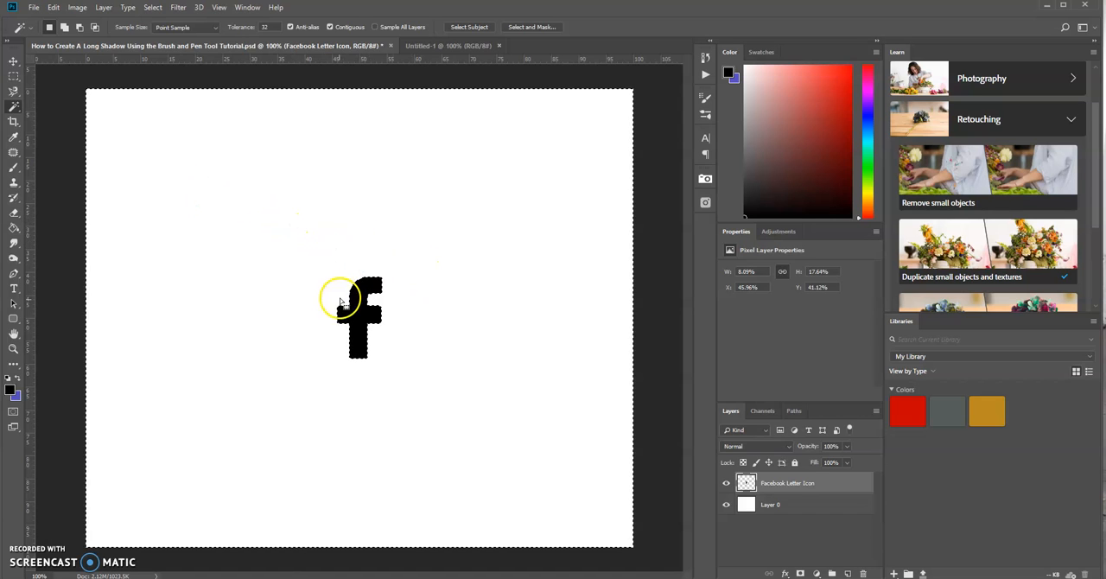
key(ctrl+d)
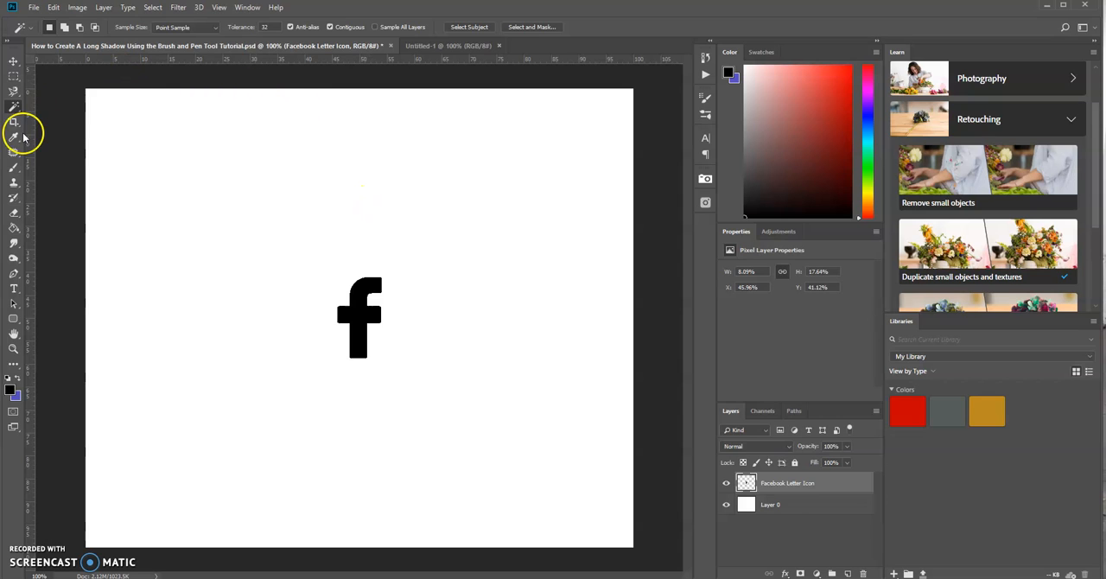
Step: Activate the Brush tool and define the black letter as a brush preset named "Facebook Letter Icon"
click(13, 167)
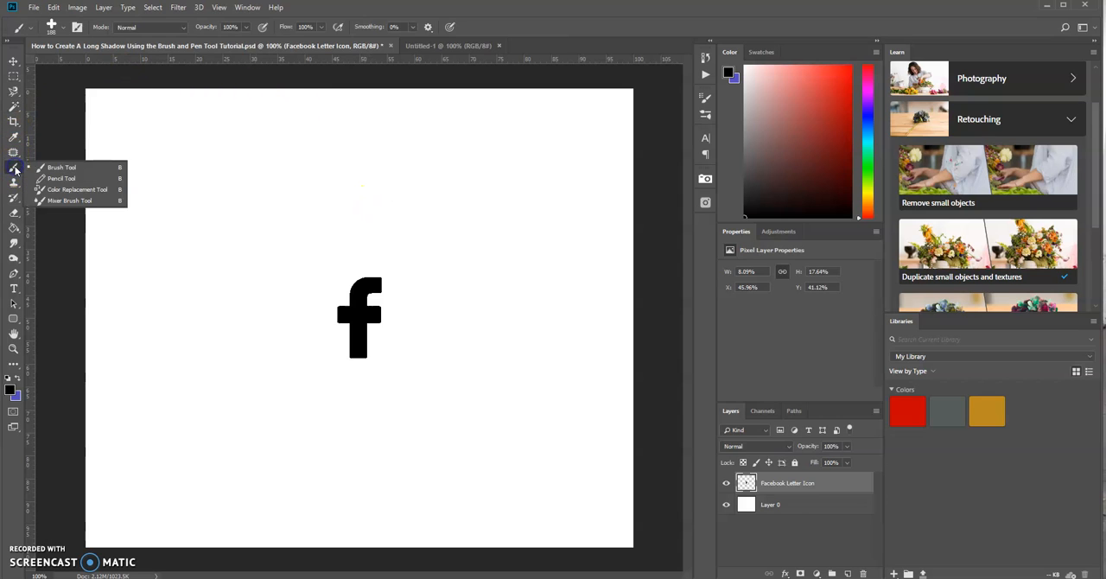
click(53, 168)
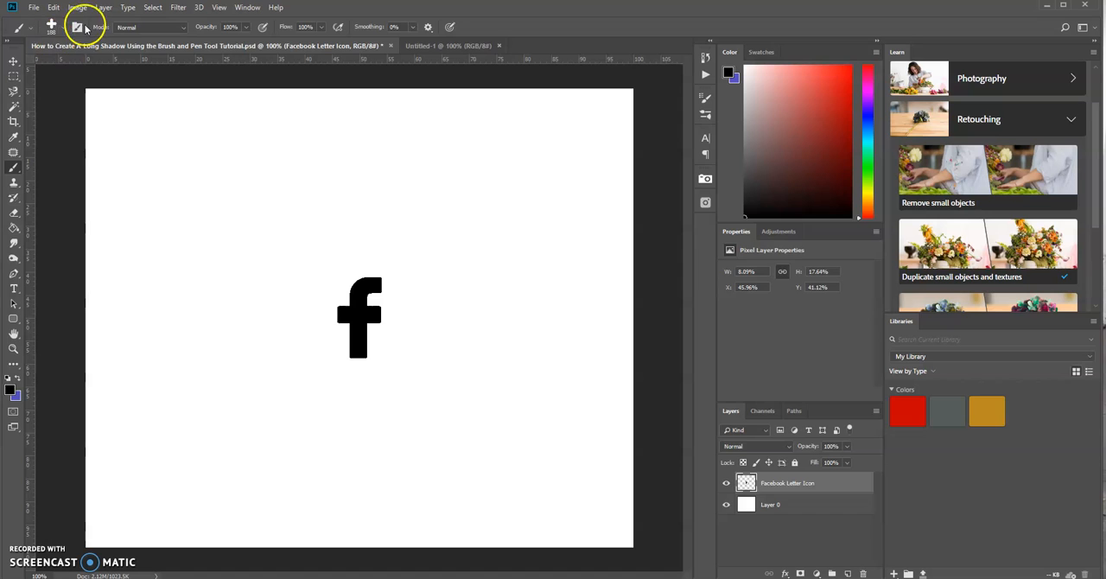
click(53, 8)
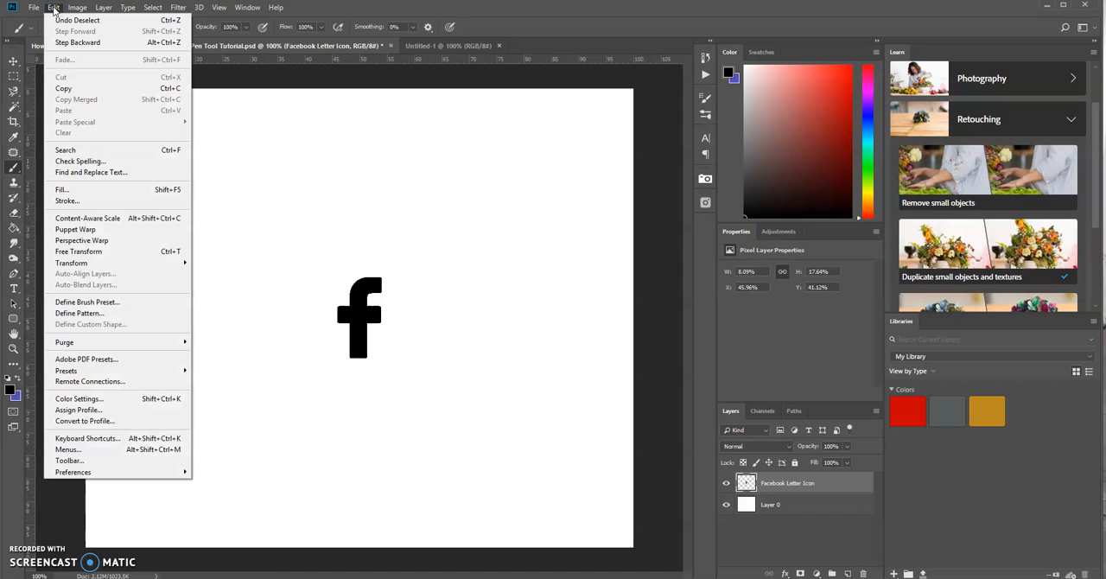
click(70, 300)
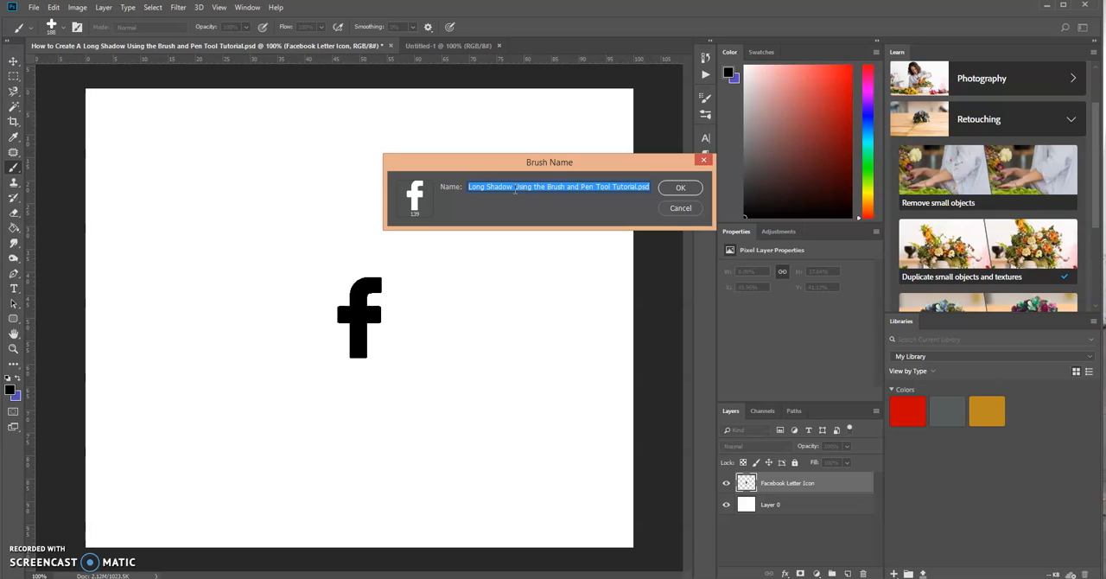
text(Facebook Letter Icon)
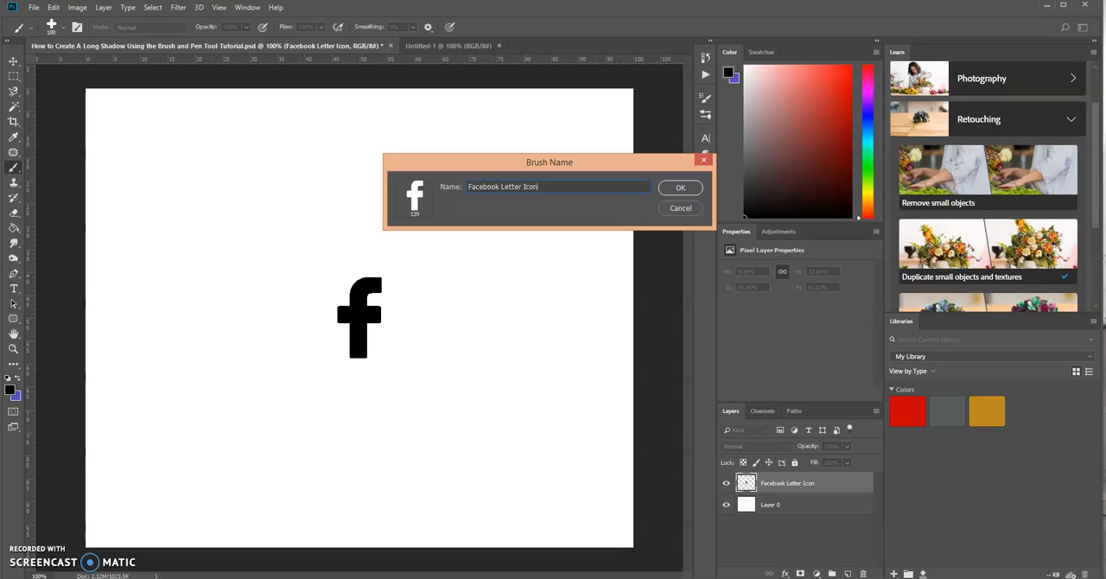
click(680, 187)
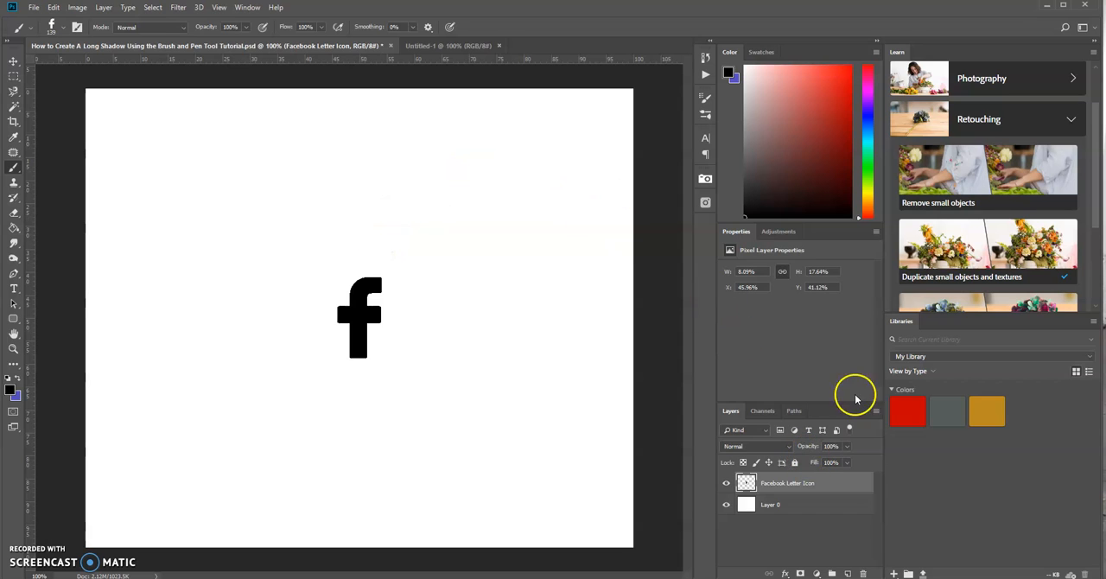
Step: Delete the Facebook Letter Icon layer and add a new empty layer above Layer 0
drag(842, 487, 864, 574)
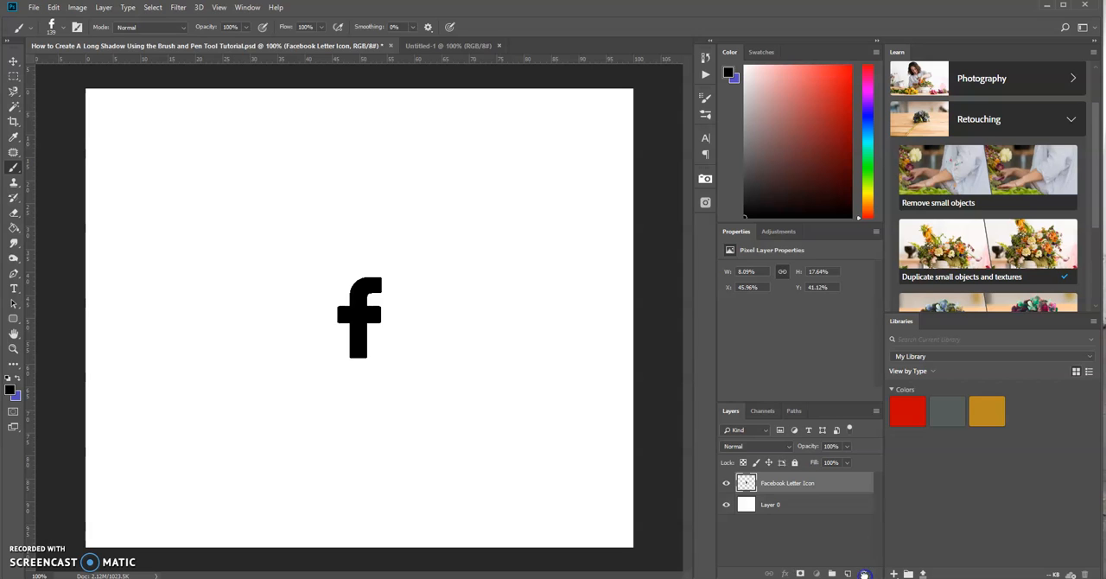
click(847, 573)
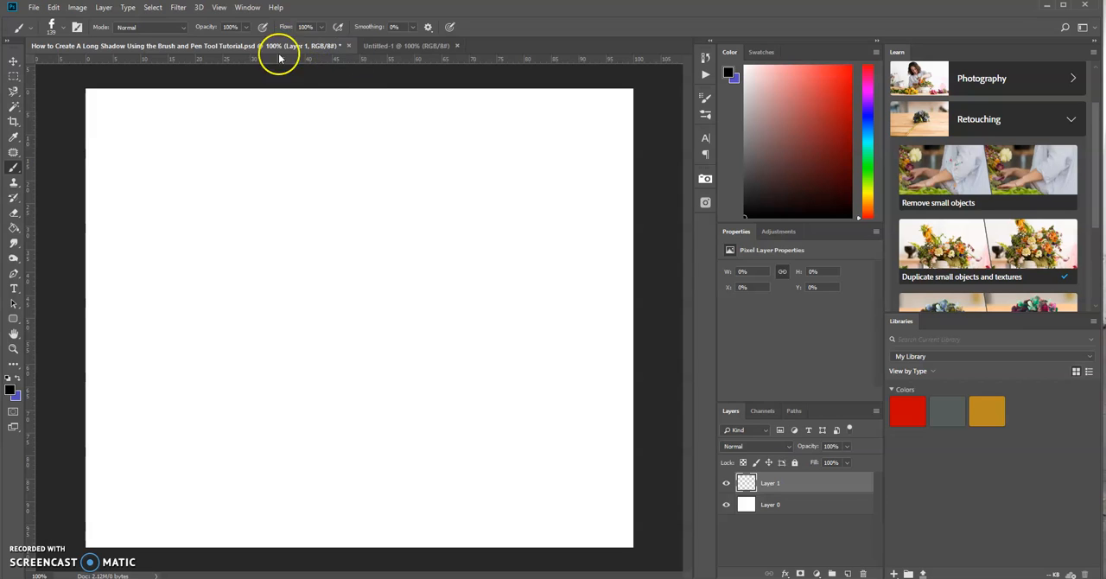
Step: Place one vertical and one horizontal ruler guide so that they cross at the center of the canvas
click(218, 8)
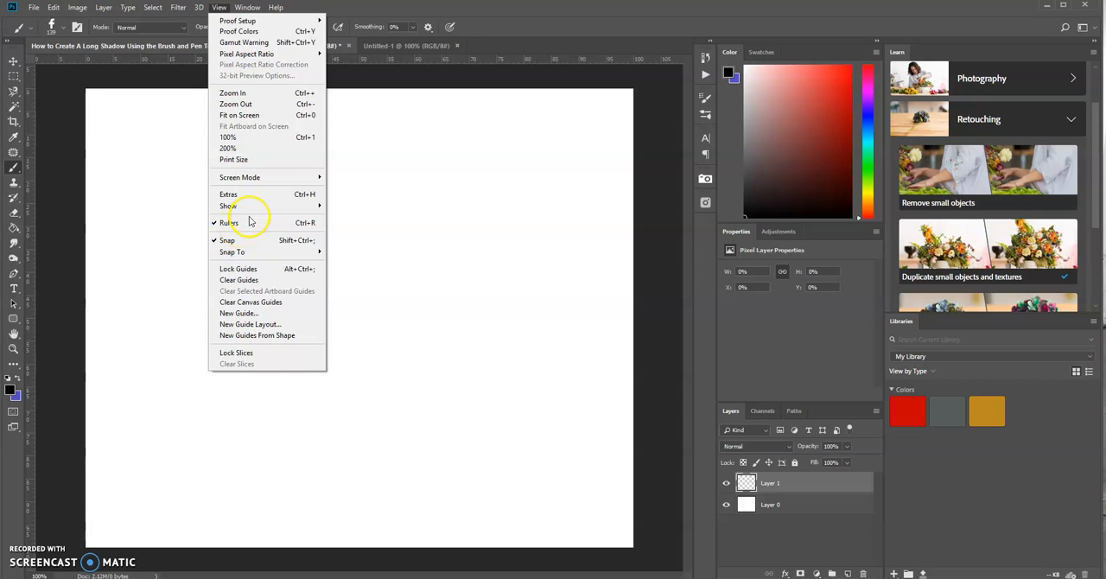
click(449, 19)
mouse_move(363, 59)
mouse_down()
mouse_move(346, 57)
mouse_move(355, 318)
mouse_up()
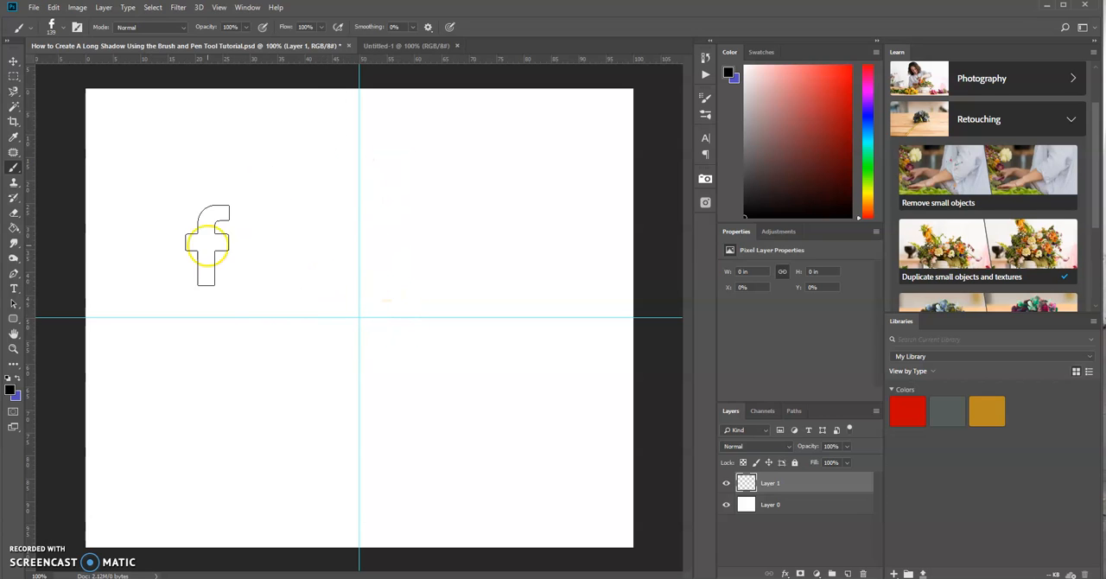
Step: Draw a straight Pen tool path from the guides' intersection diagonally to just beyond the canvas's lower-right corner
click(13, 275)
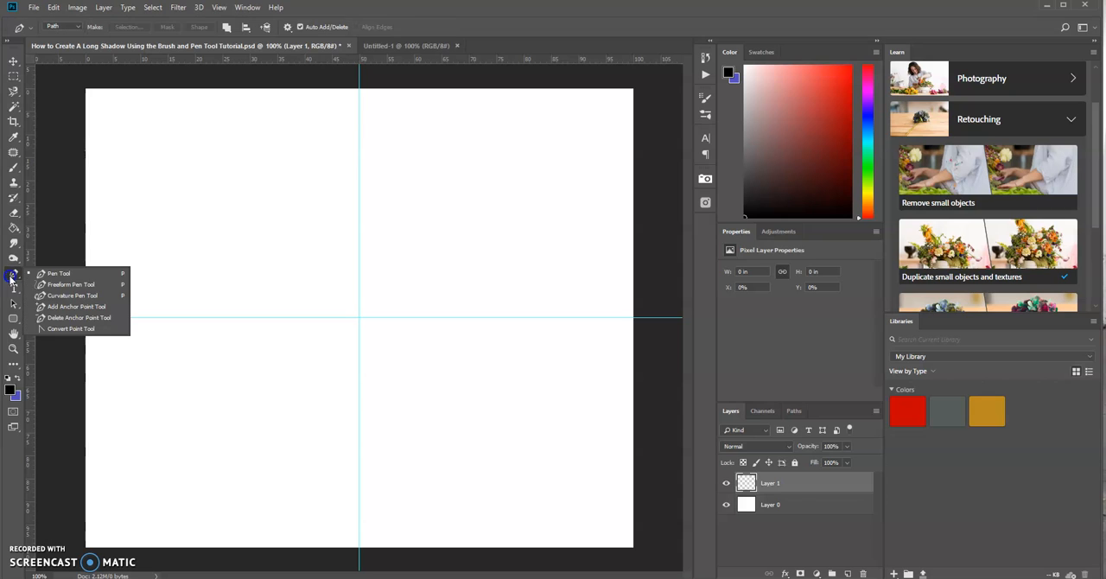
click(49, 275)
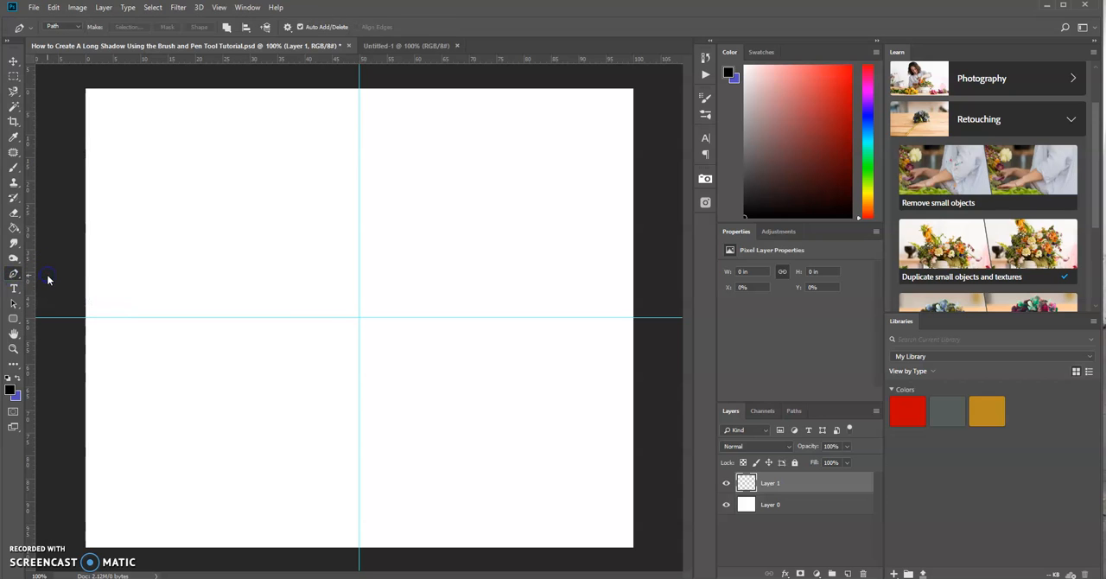
click(359, 320)
click(359, 318)
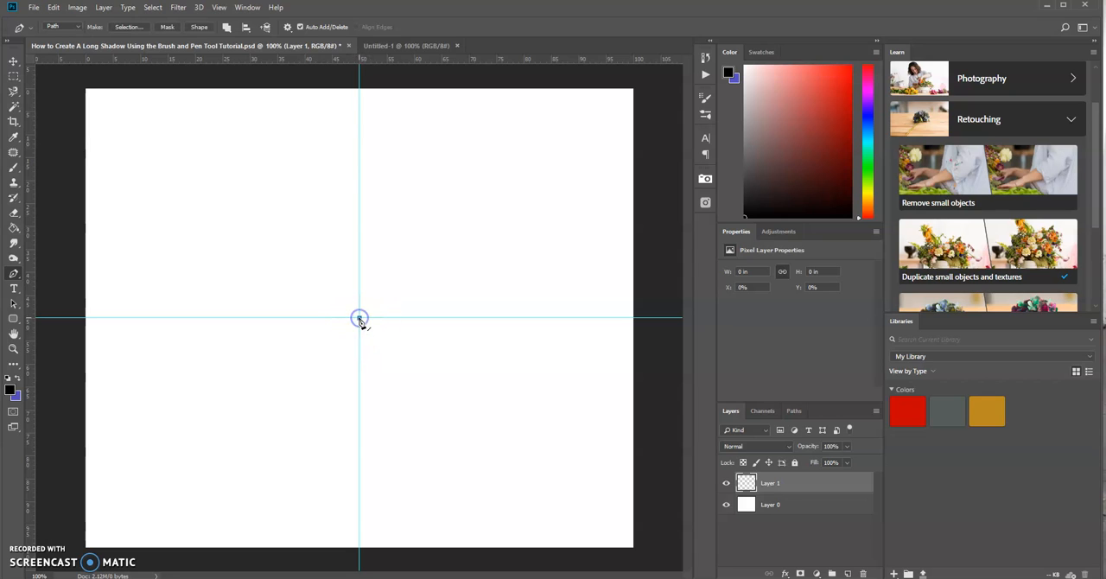
click(640, 554)
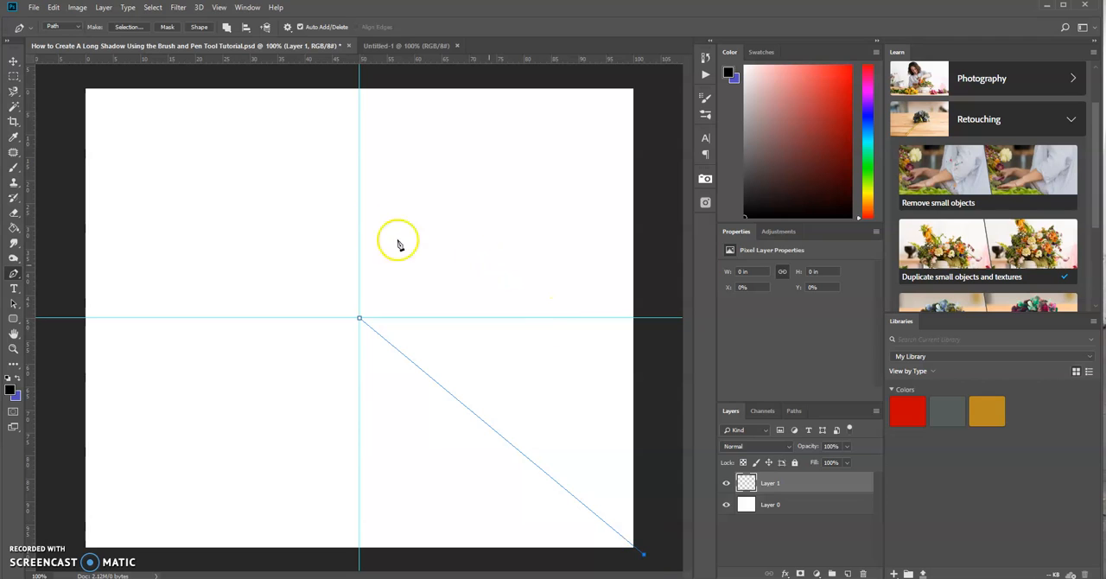
Step: Set the brush tip spacing of the Facebook letter brush to 1% and close the brush settings
click(15, 170)
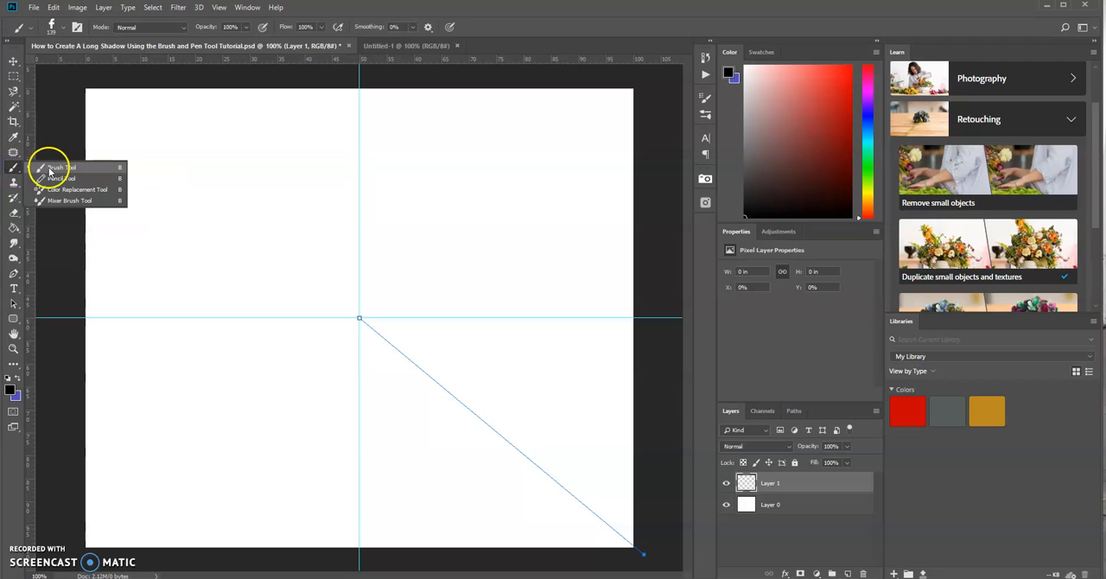
click(49, 168)
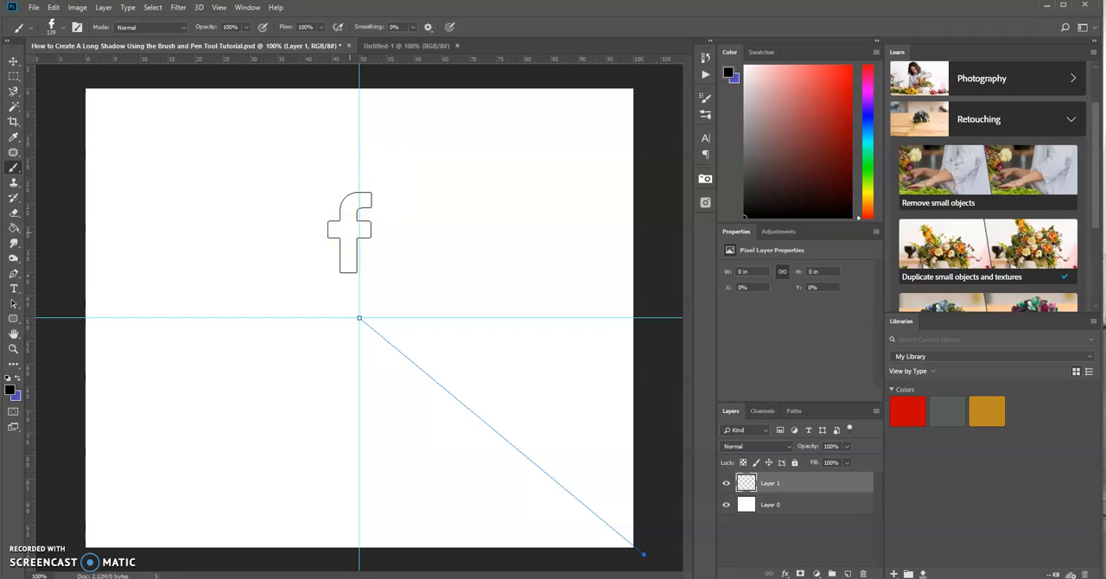
click(322, 224)
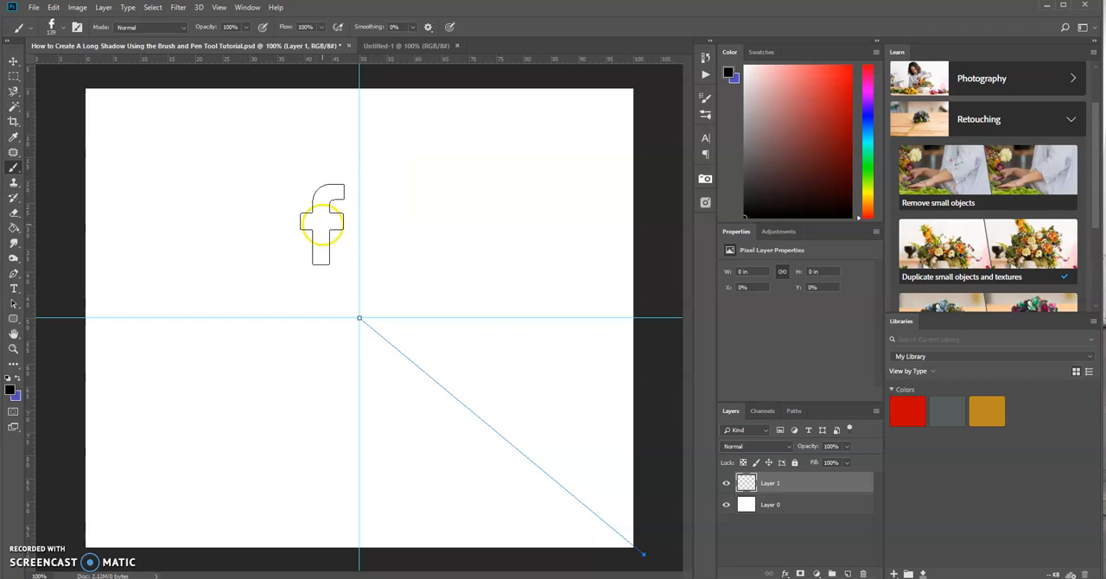
click(706, 97)
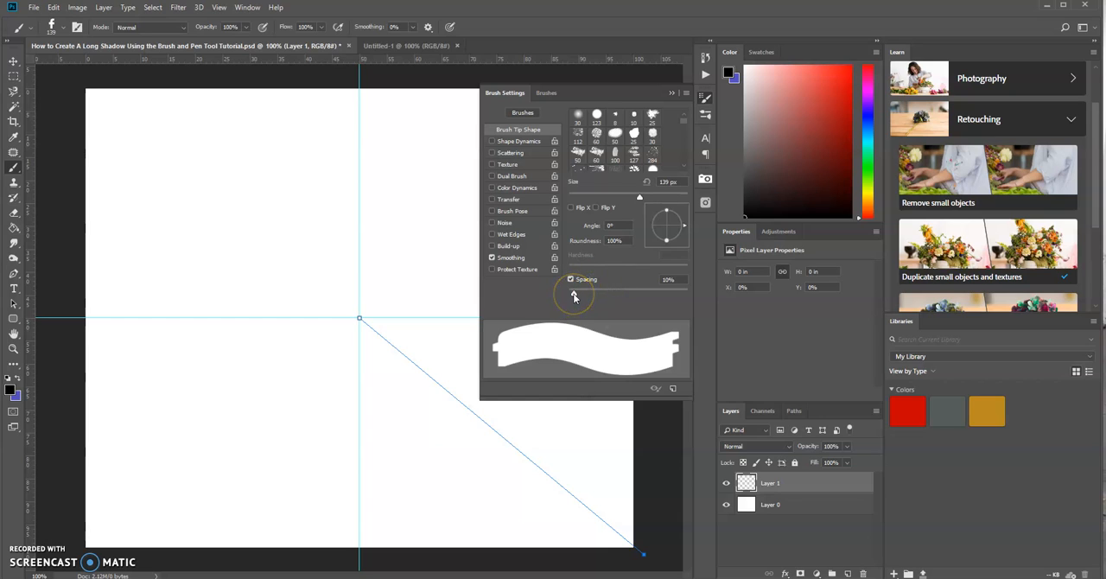
drag(573, 297, 616, 292)
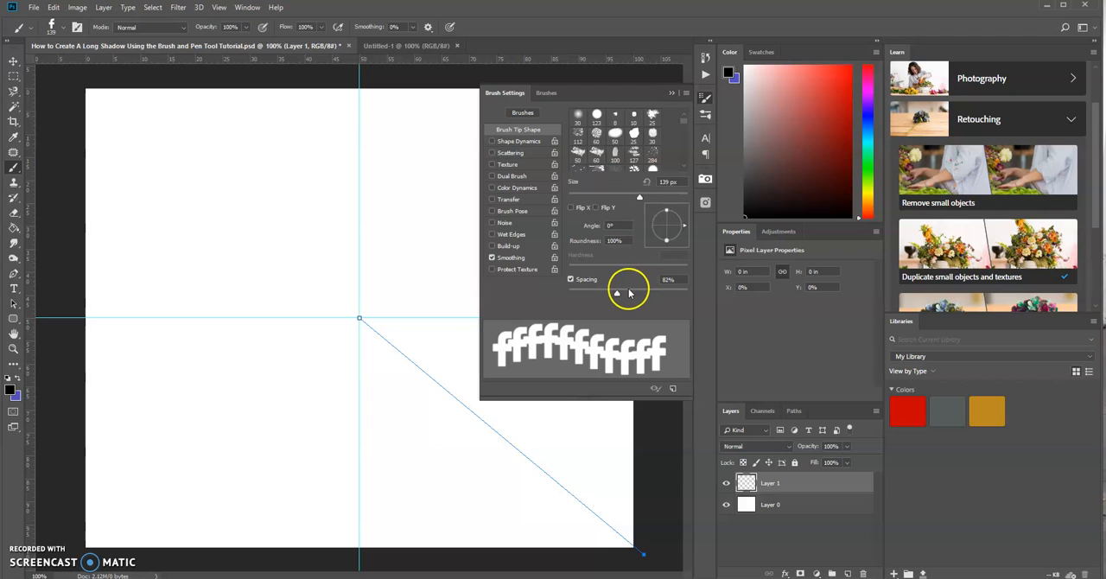
drag(617, 294, 566, 291)
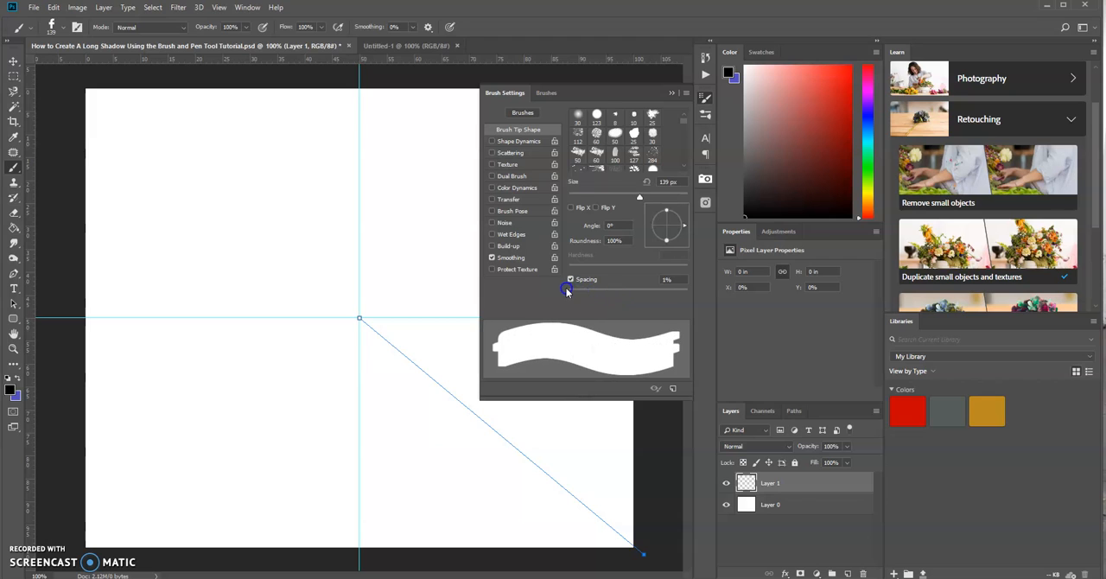
click(671, 93)
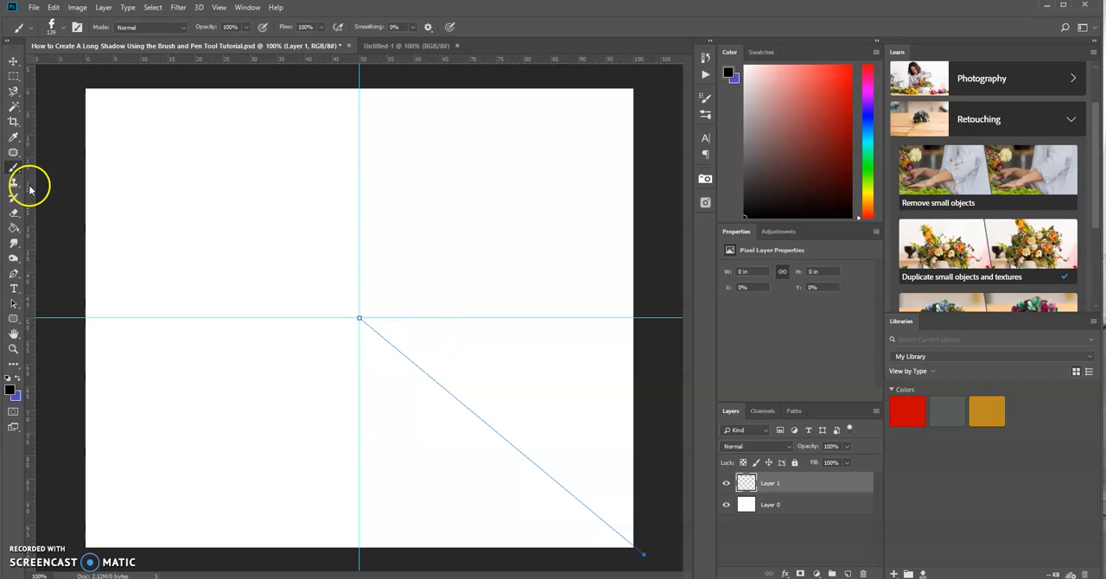
Step: Switch back to the Pen tool while keeping the diagonal path active
click(14, 274)
click(49, 274)
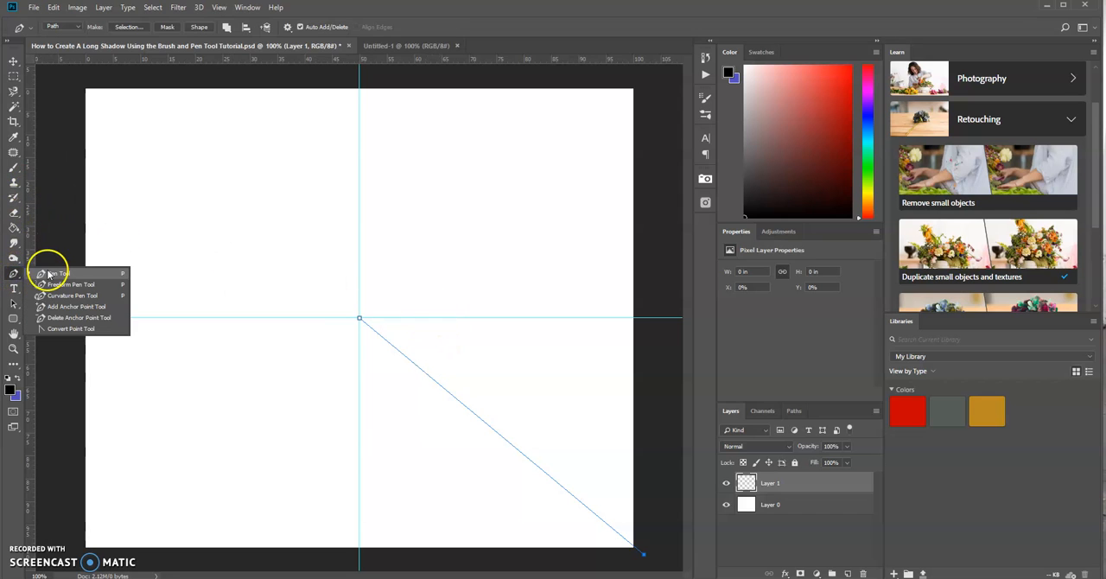
click(413, 300)
right_click(413, 302)
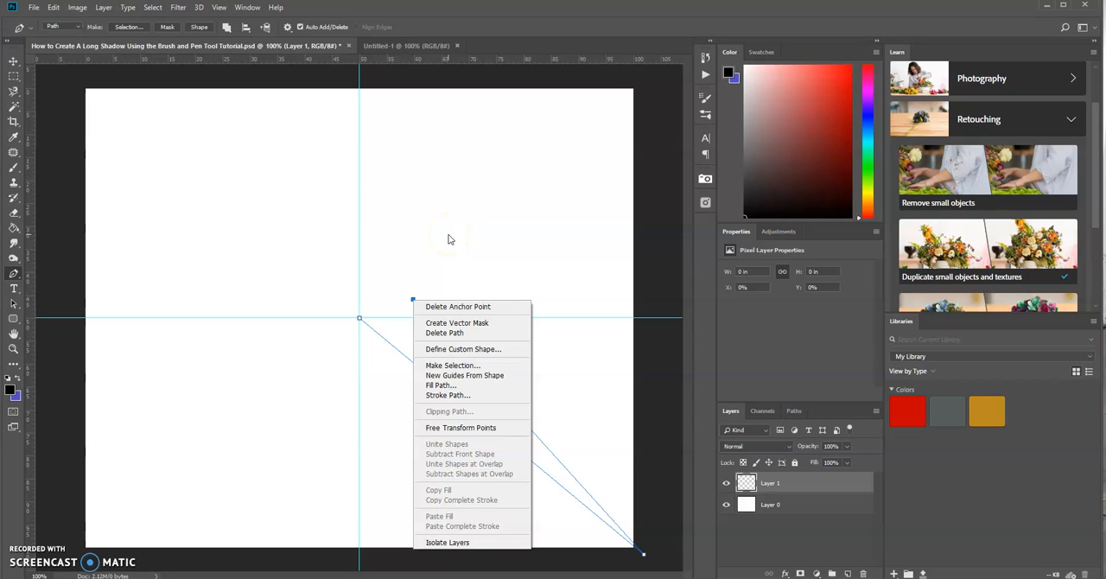
click(667, 115)
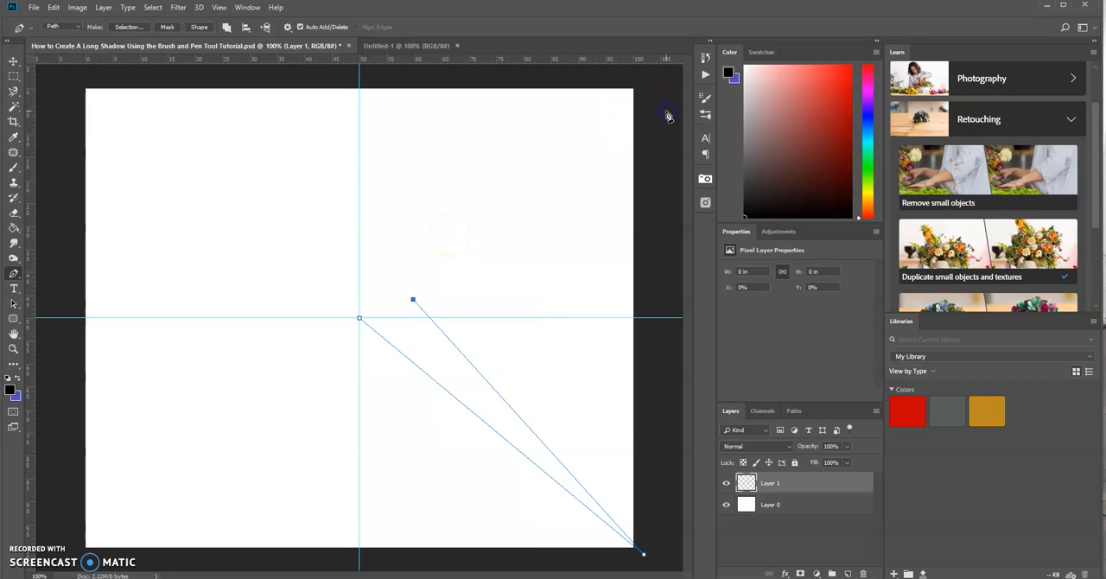
key(Delete)
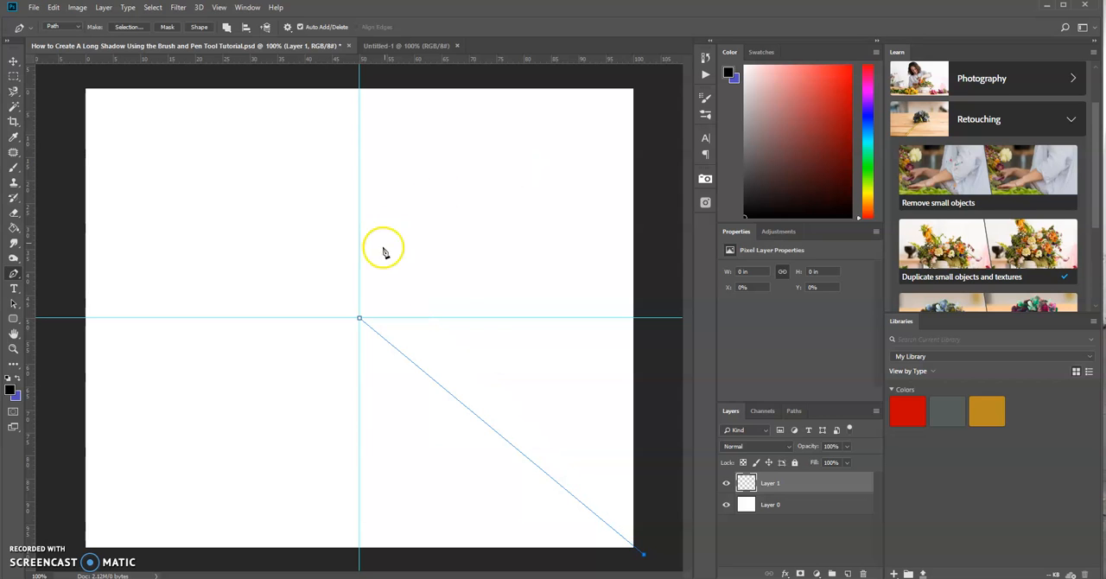
Step: Stroke the diagonal path with the Brush, leaving pressure simulation off, and hide the guides and path
right_click(447, 304)
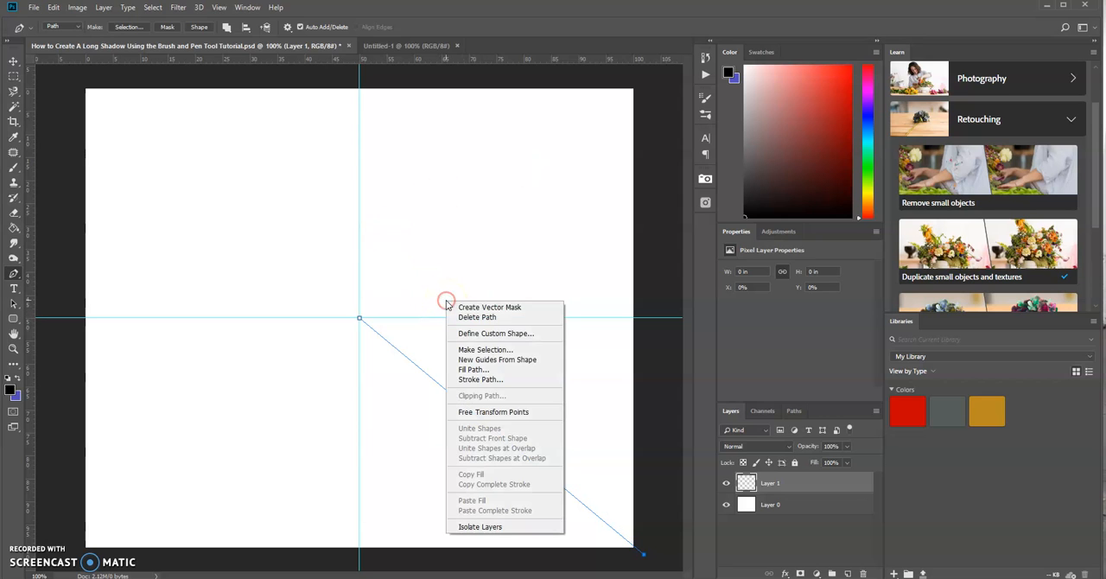
click(486, 381)
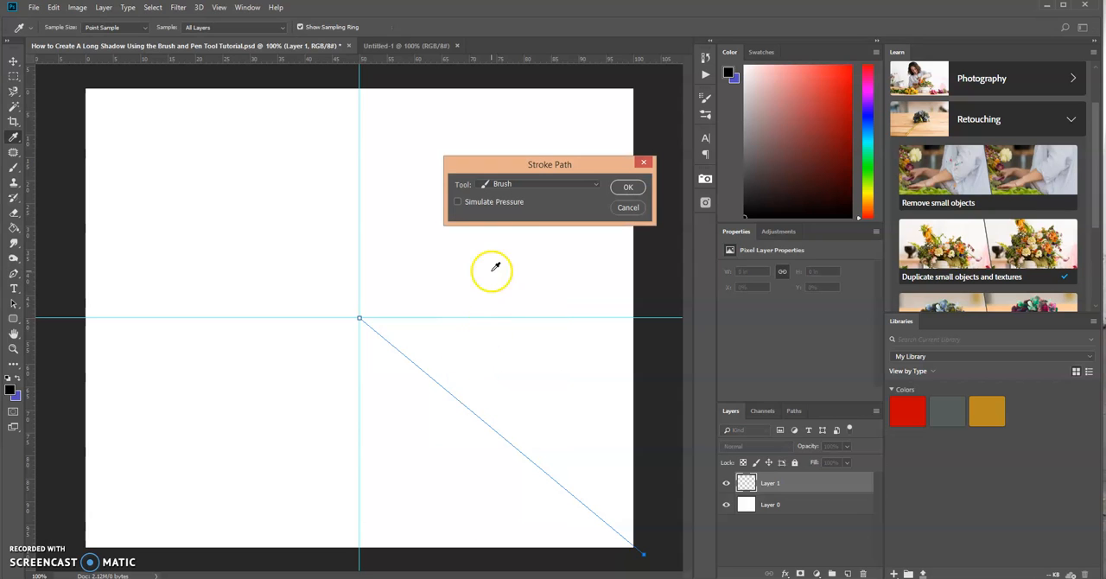
click(596, 185)
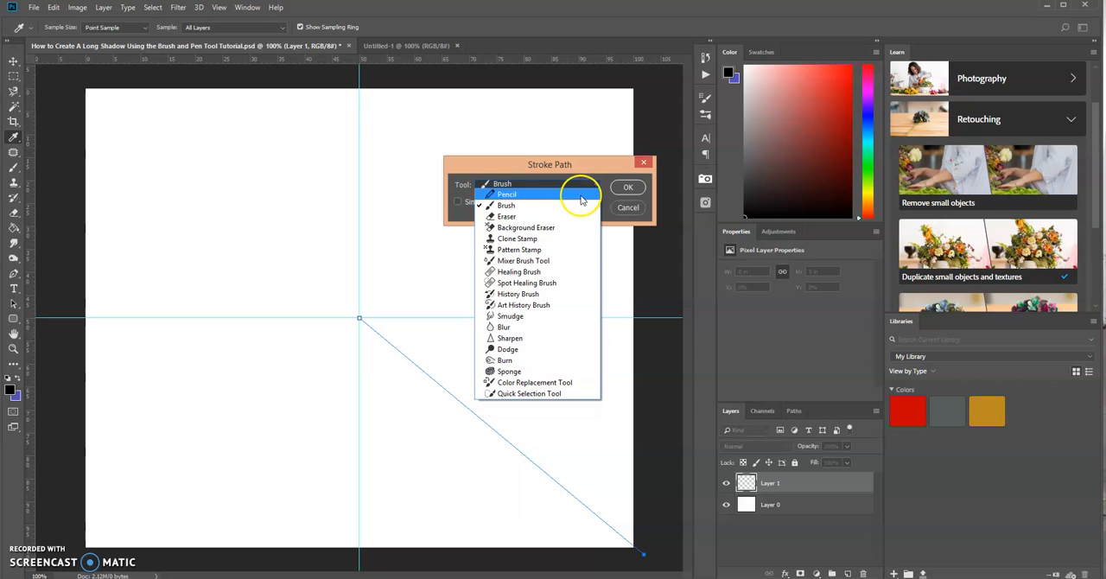
click(529, 206)
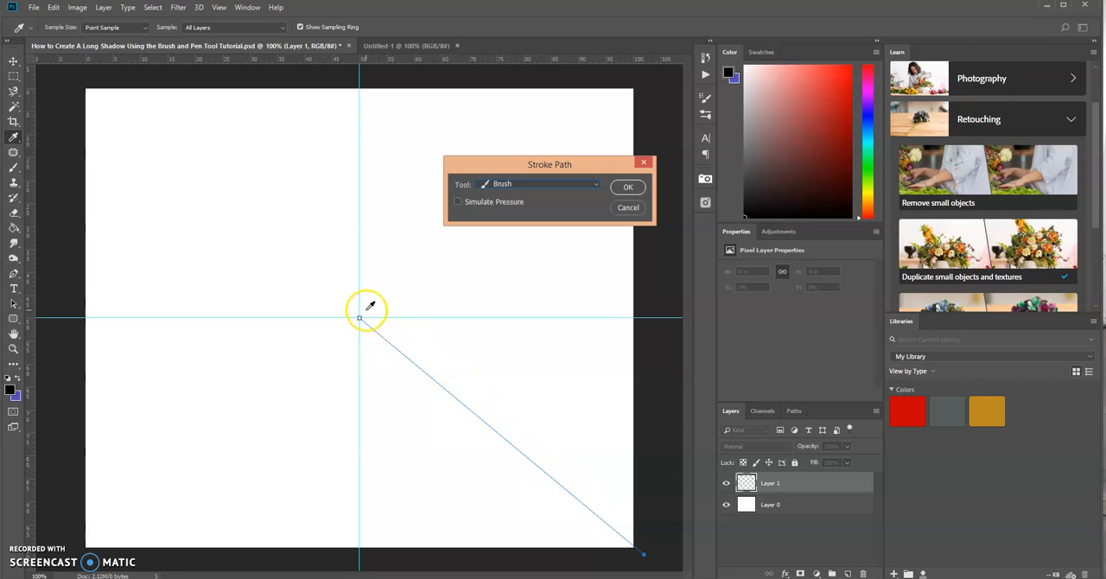
click(628, 189)
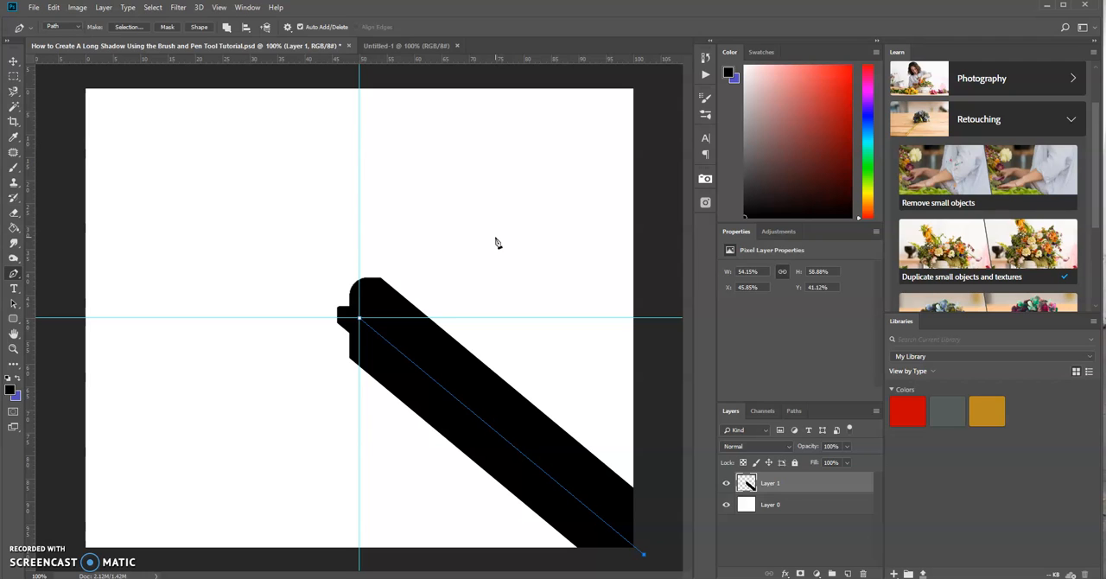
key(ctrl+h)
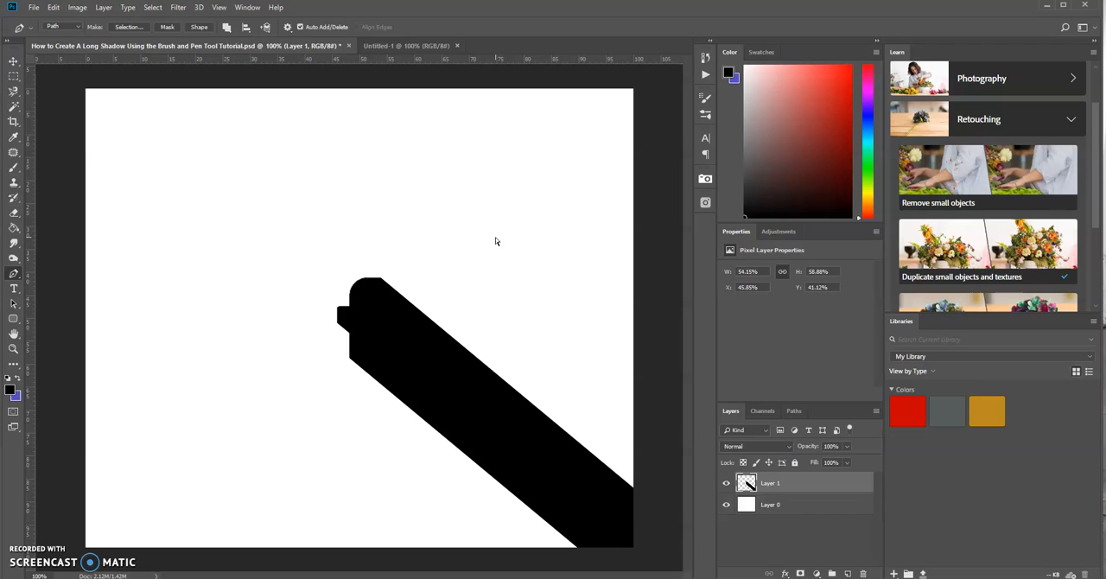
Step: Add a new layer above the shadow layer and switch to the Brush tool
click(846, 573)
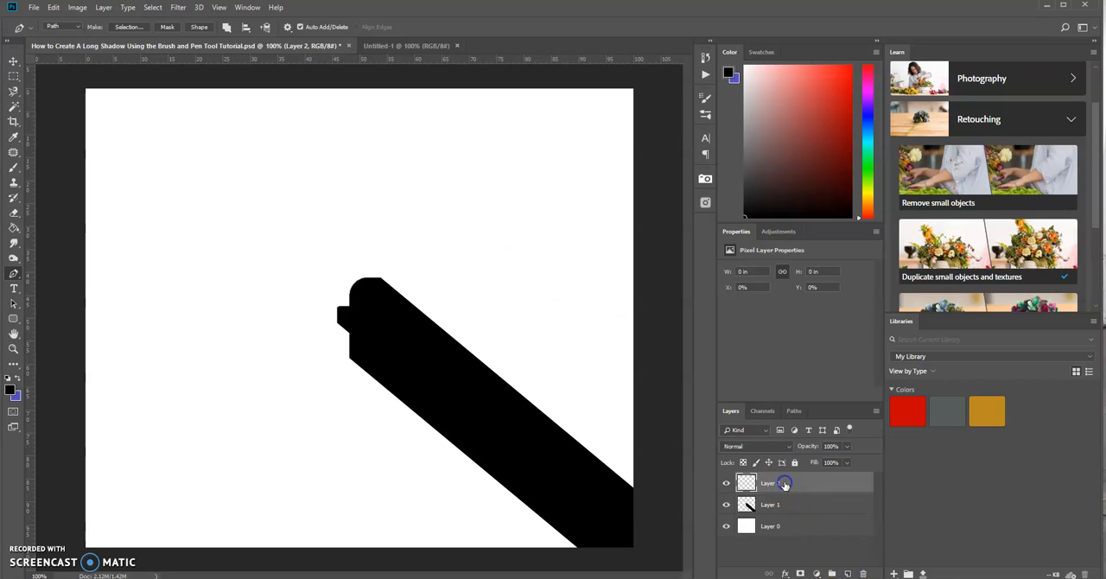
click(14, 167)
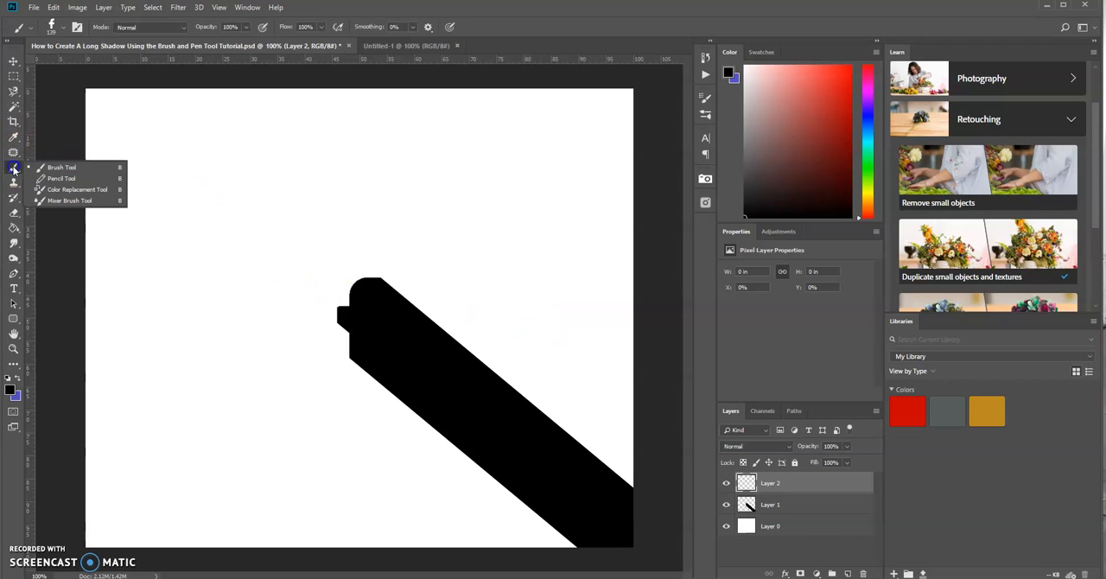
click(50, 167)
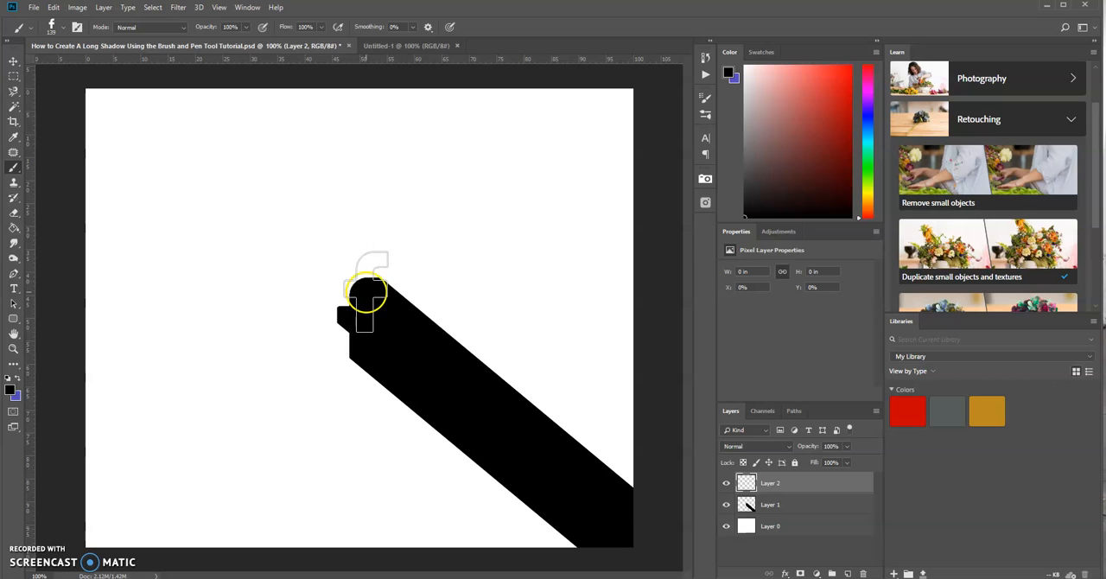
Step: Set the foreground color to white and stamp the Facebook letter brush once over the shadow's upper-left end
click(10, 391)
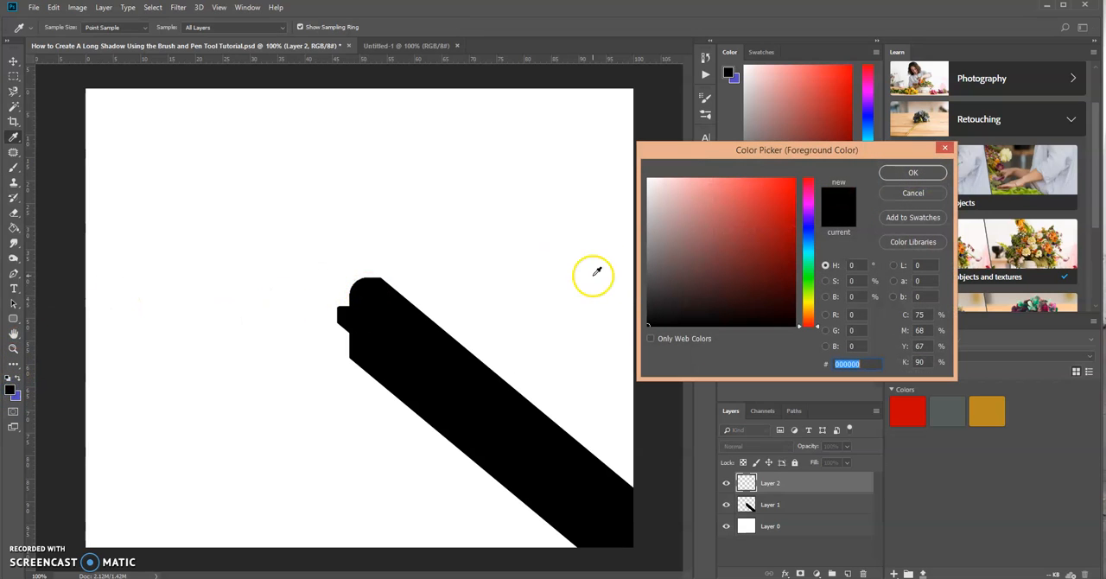
drag(648, 323, 644, 167)
click(898, 175)
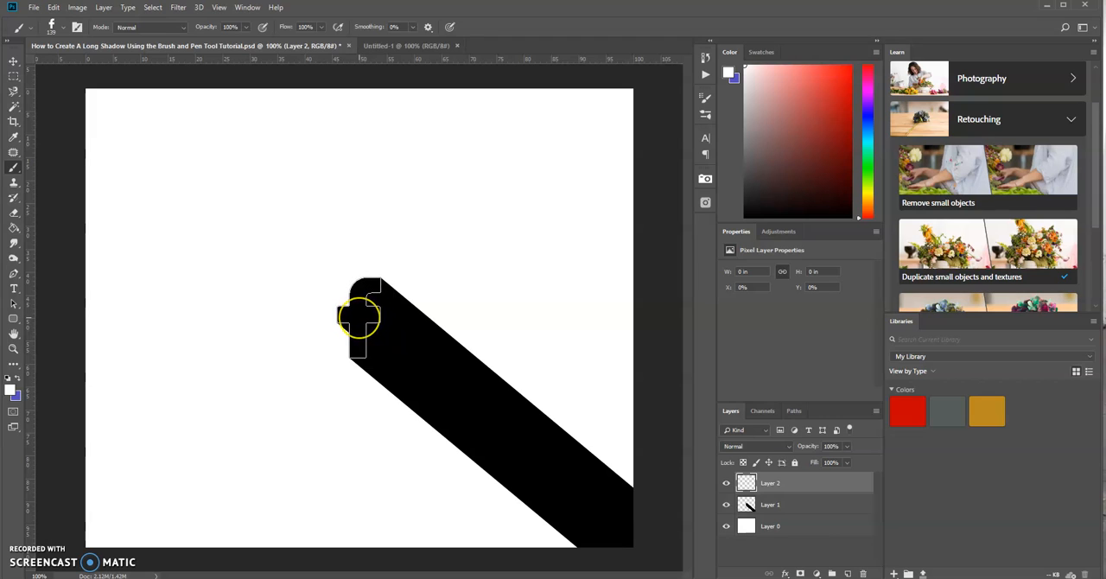
click(359, 318)
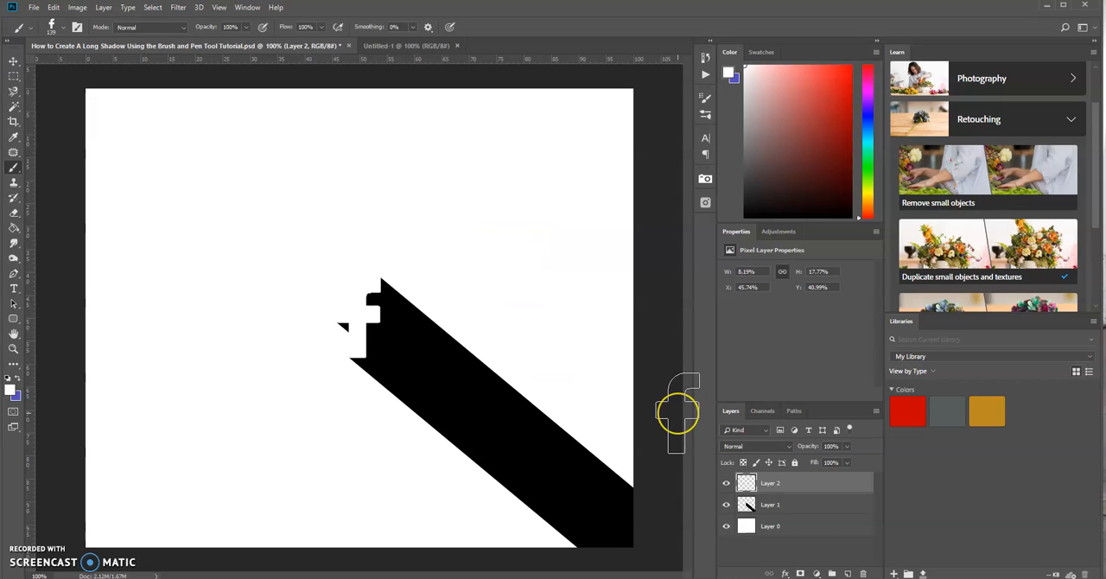
click(629, 383)
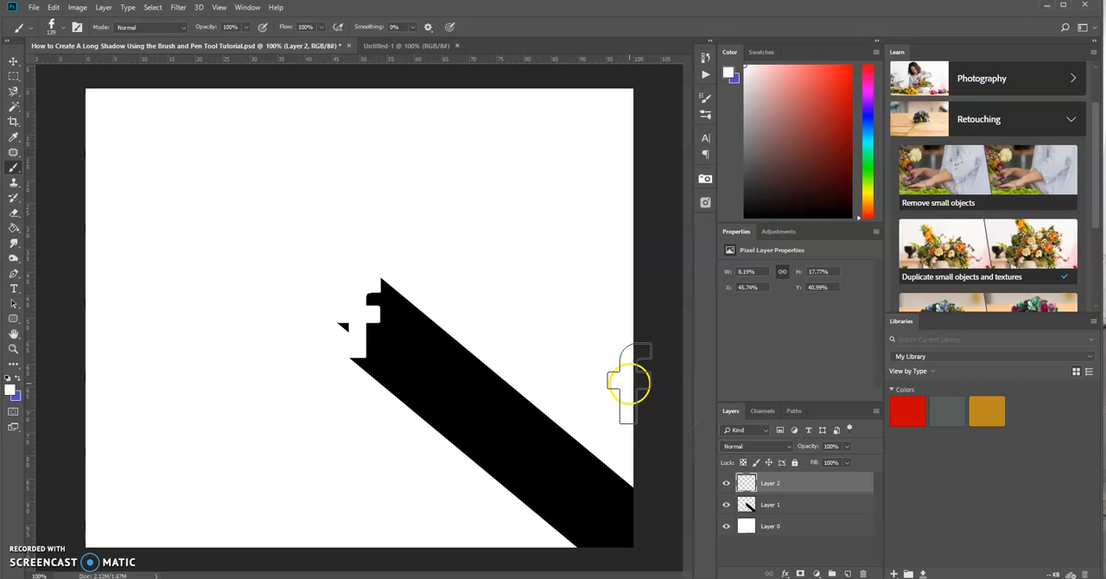
Step: Apply a red 5 px inside Stroke and a white Drop Shadow to the white letter's layer
double_click(804, 486)
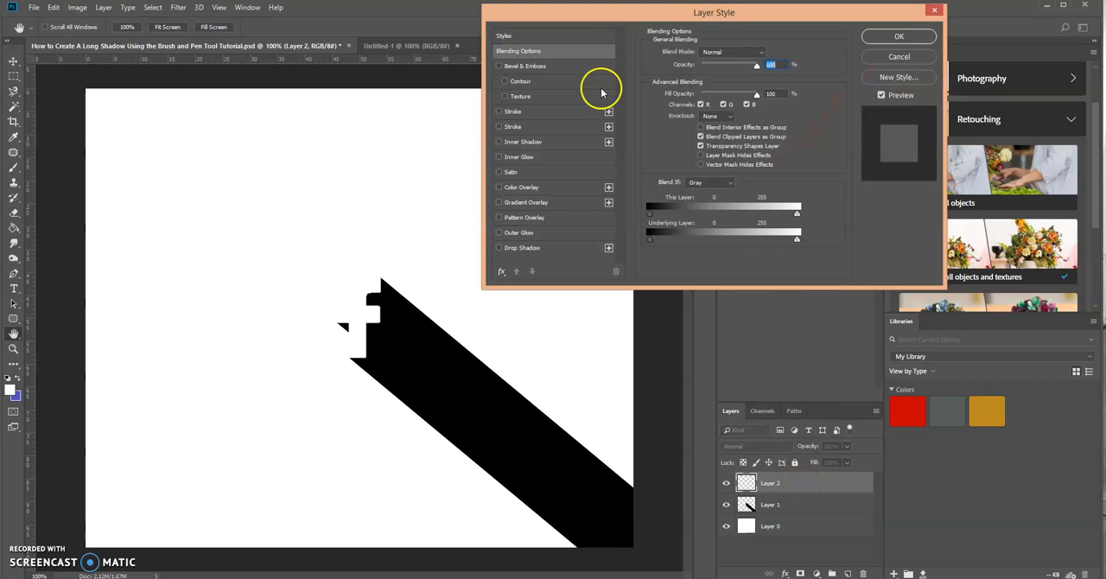
click(566, 112)
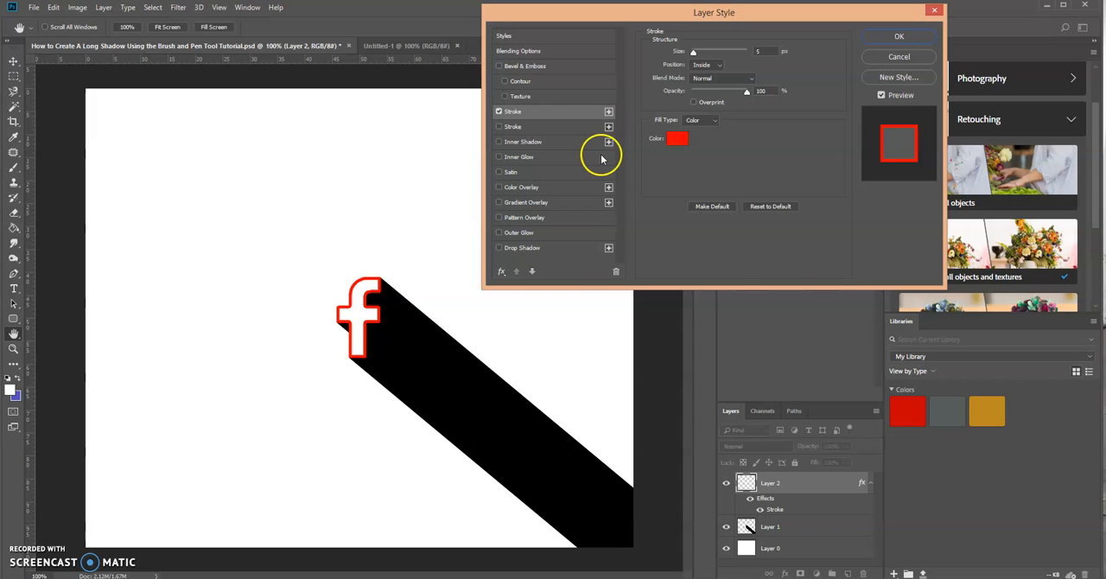
click(581, 249)
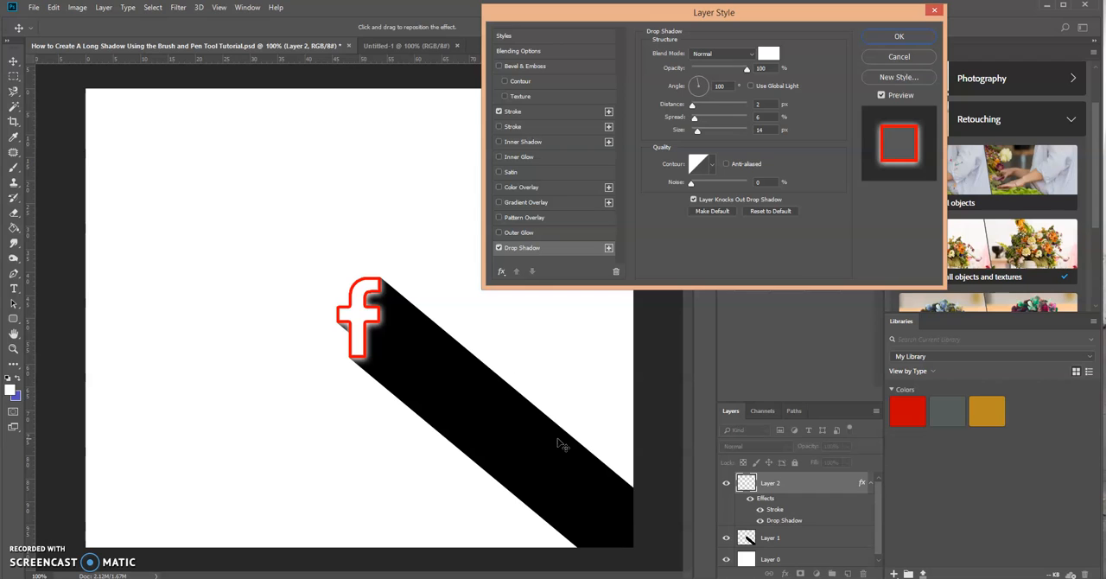
click(895, 43)
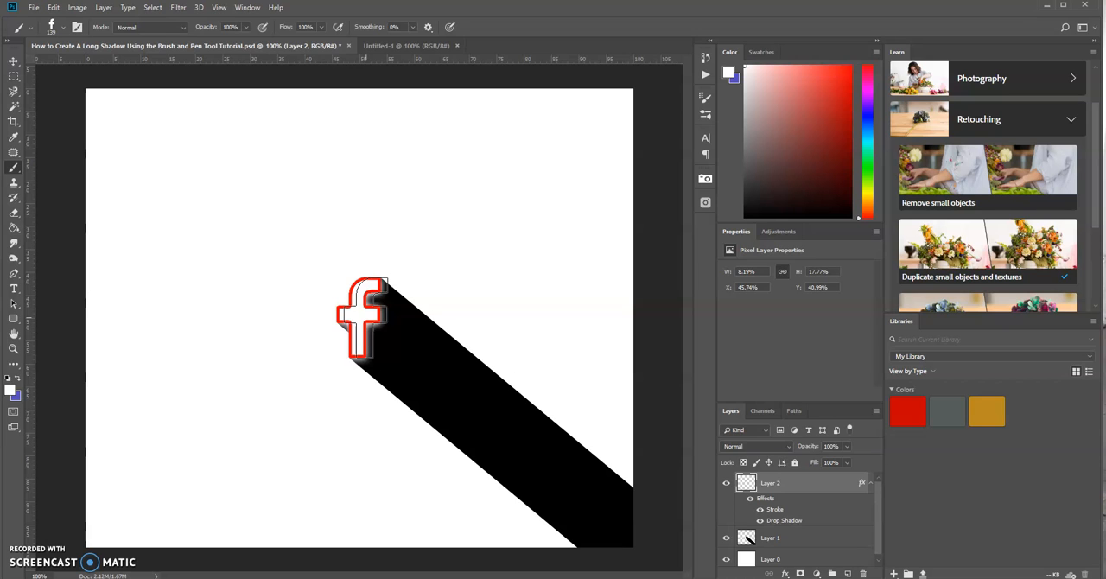
click(356, 316)
drag(366, 317, 501, 173)
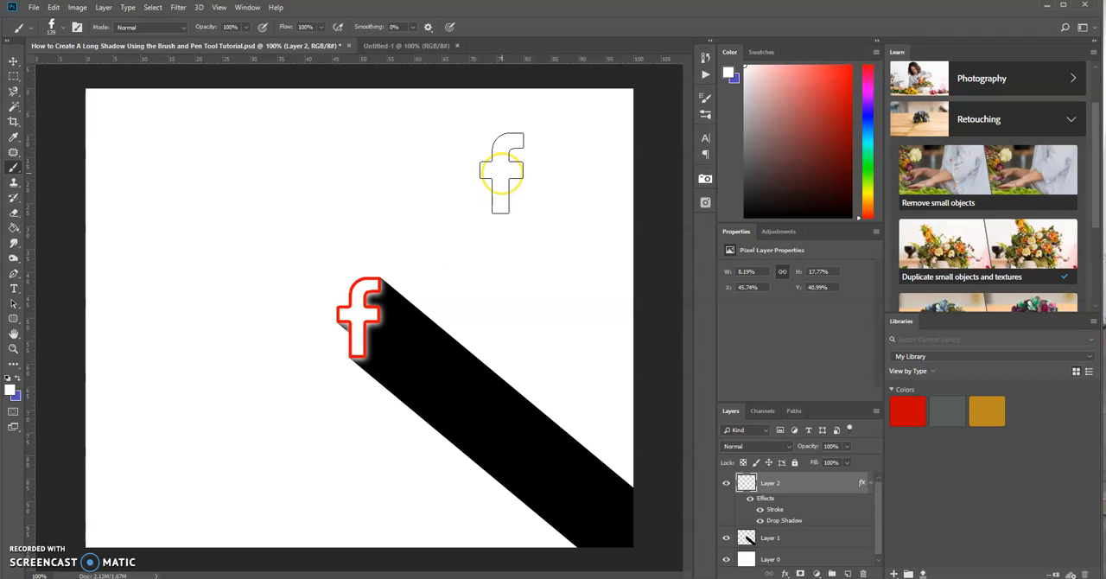